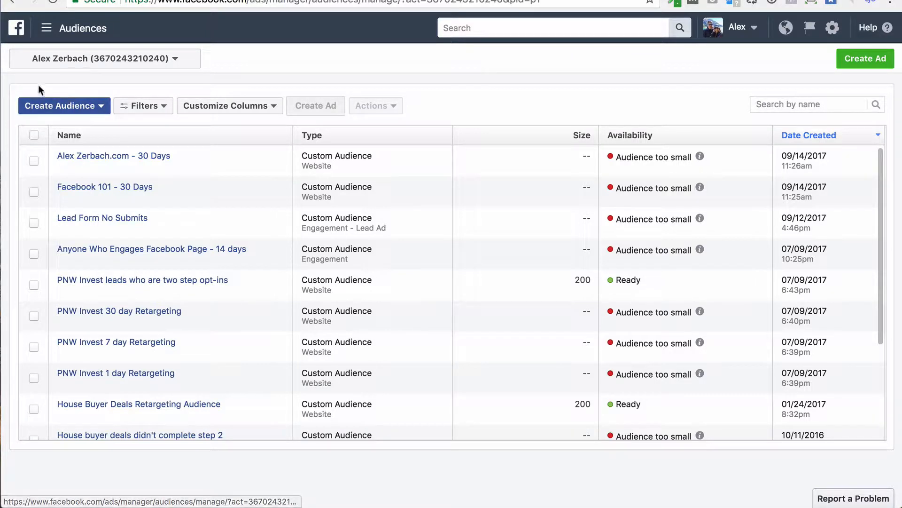
Start a new custom audience from a customer file, choosing to add customers from your own file or pasted data
left_click(80, 107)
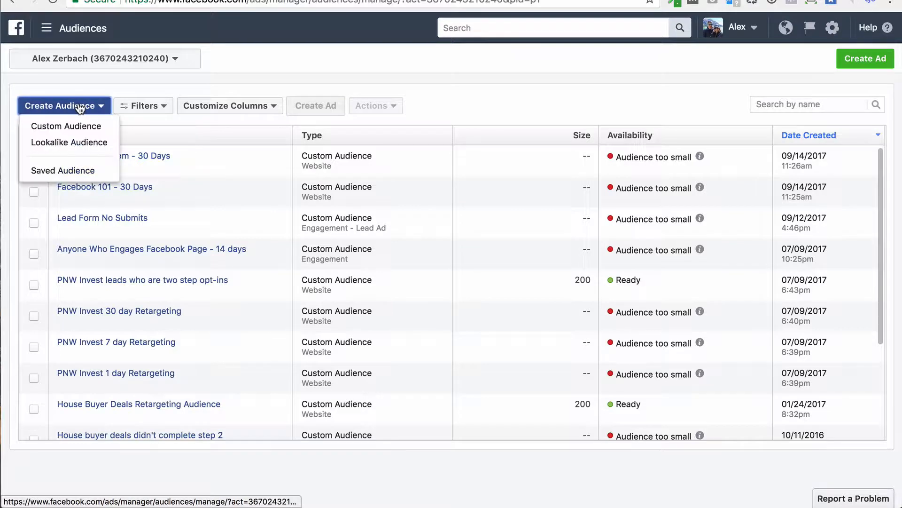
left_click(74, 121)
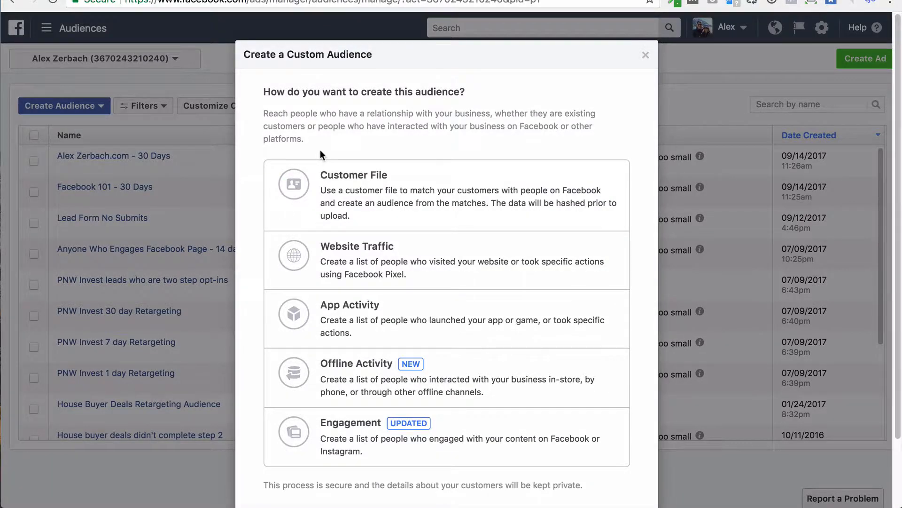
left_click(378, 200)
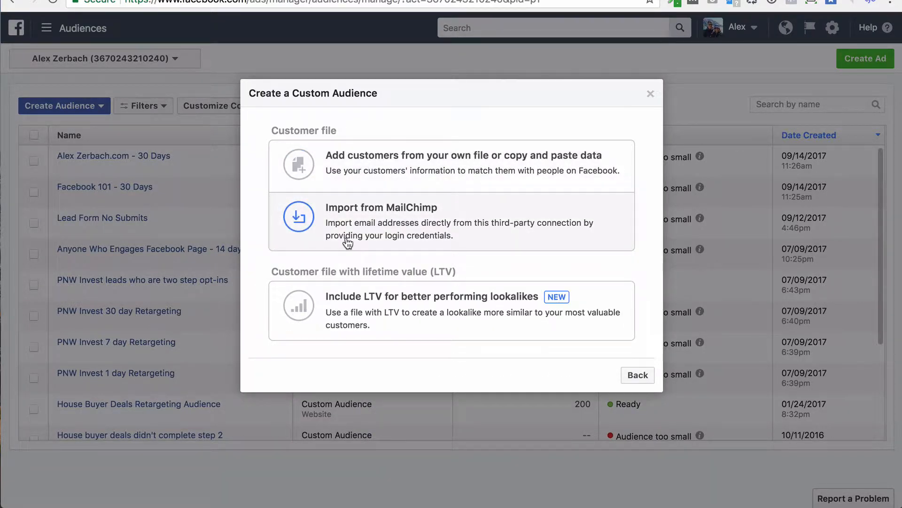
left_click(382, 163)
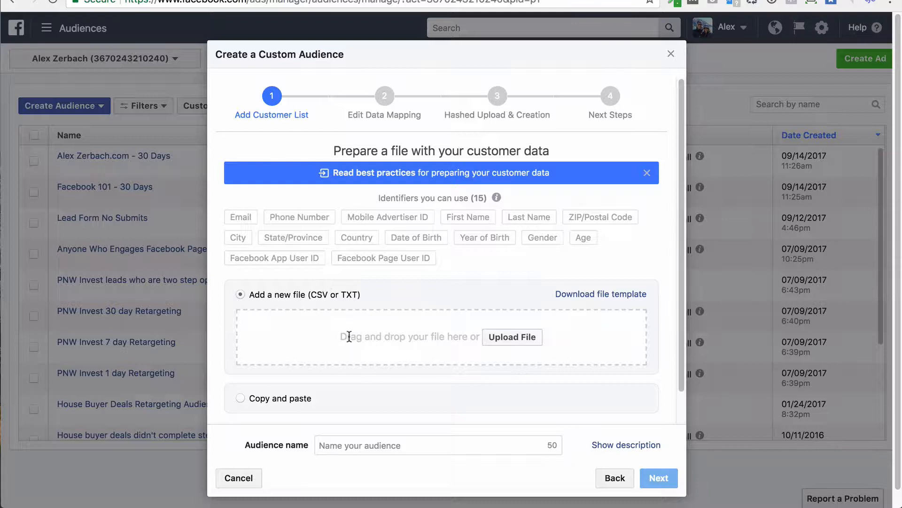
Upload tax-del-list.csv from the Desktop as the customer list
left_click(522, 346)
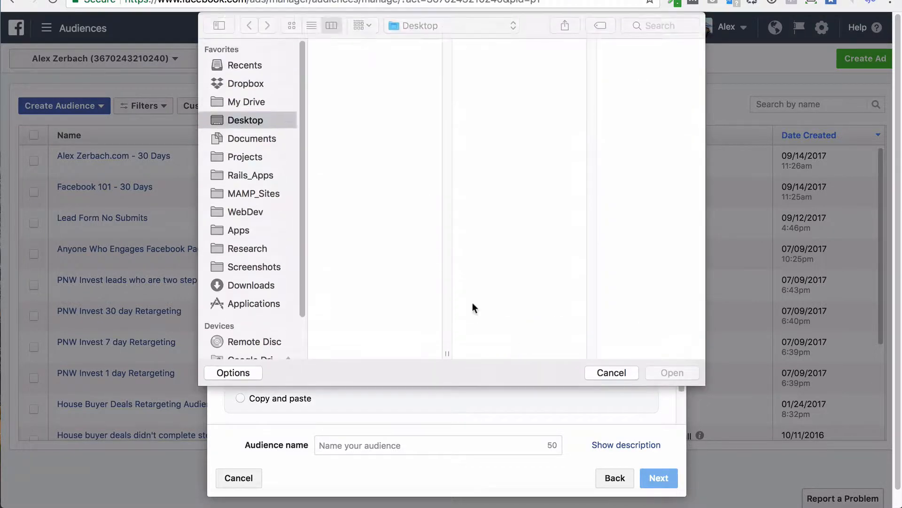
left_click(329, 85)
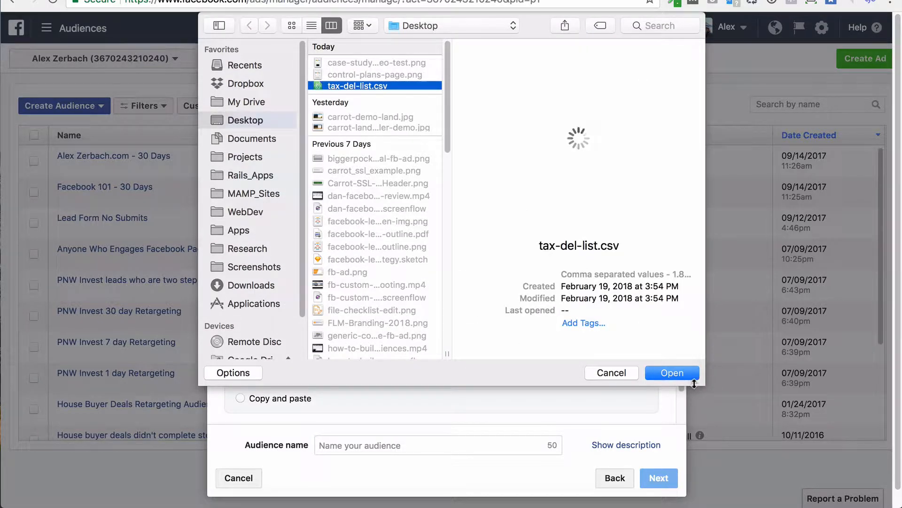
left_click(672, 372)
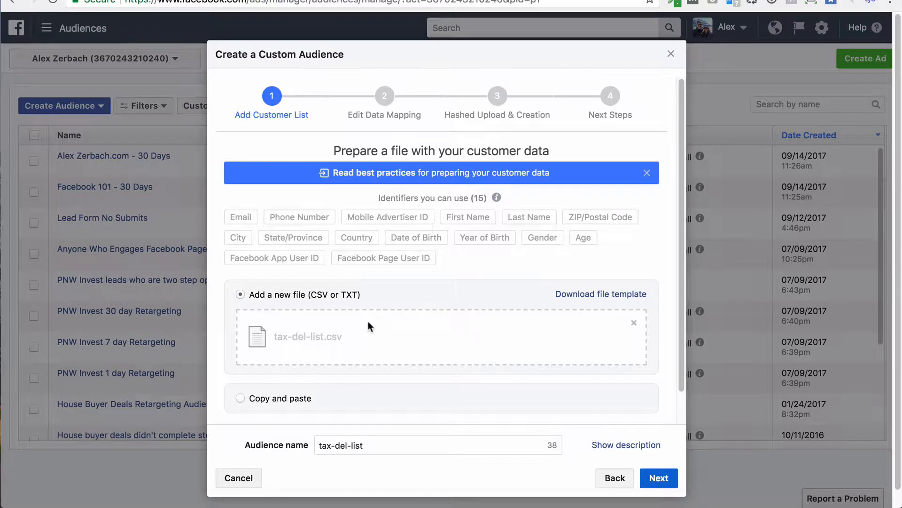
Name the audience "Tax Del List" and continue to the data mapping
scroll(368, 322, "down", 2)
scroll(343, 331, "down", 1)
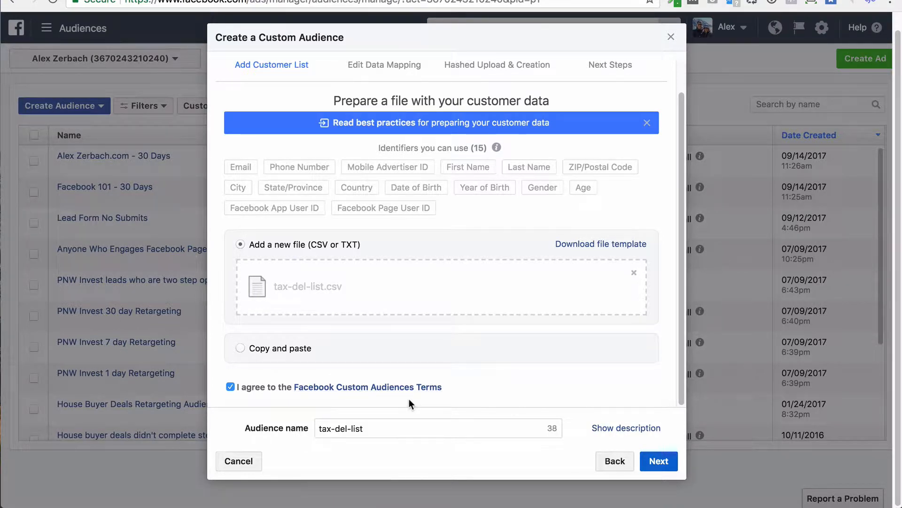
triple_click(362, 445)
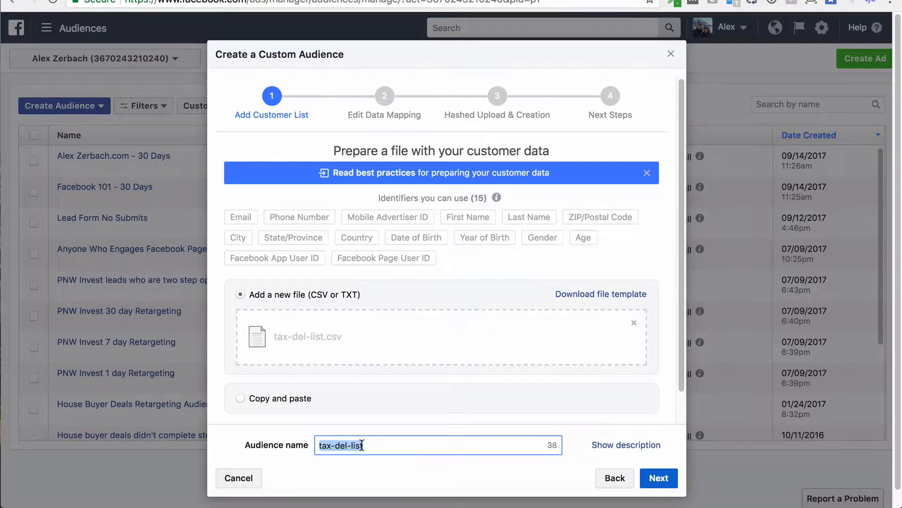
type("Tax Del L")
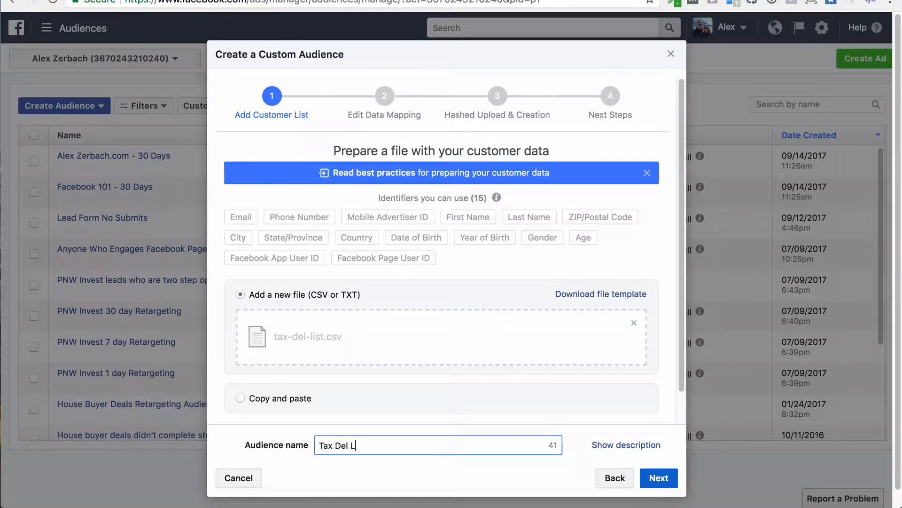
type("ist")
left_click(660, 476)
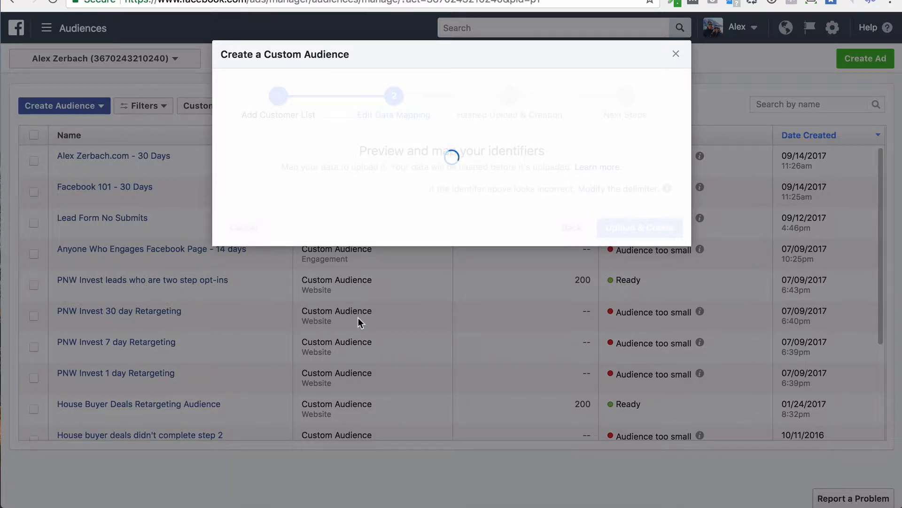
Examine the uploaded list's columns and their identifier mappings, including the identifier options offered for SitusState
scroll(382, 276, "down", 1)
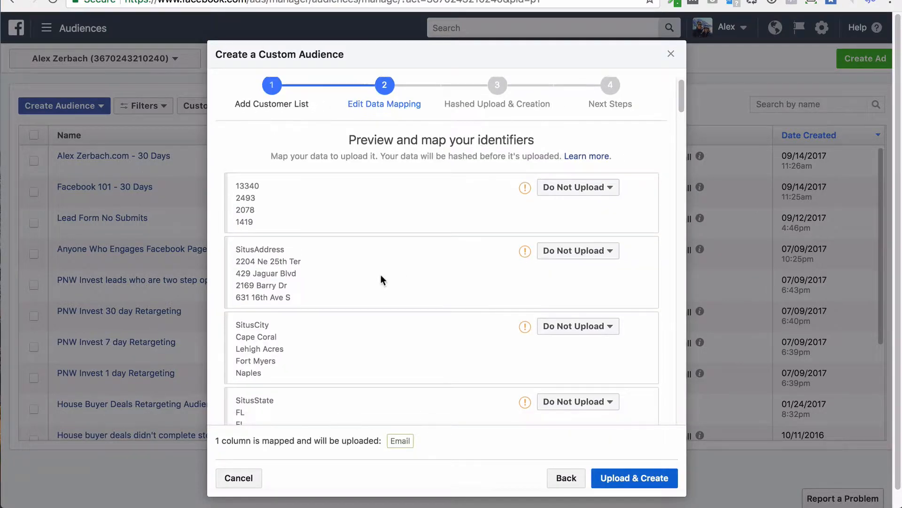
scroll(382, 277, "down", 6)
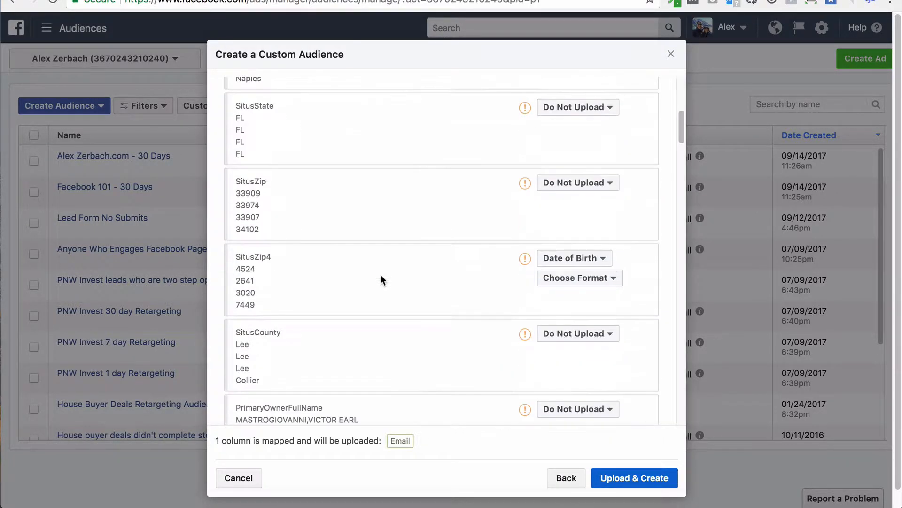
left_click(577, 108)
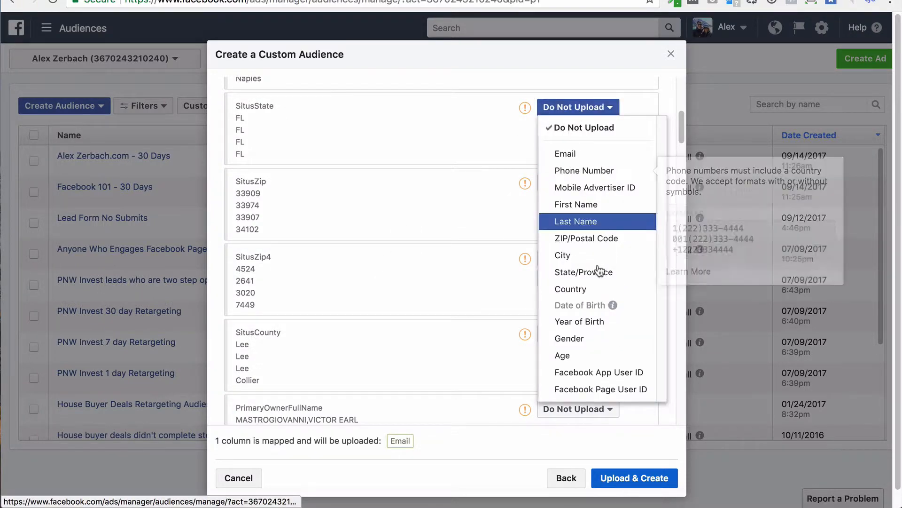
left_click(390, 183)
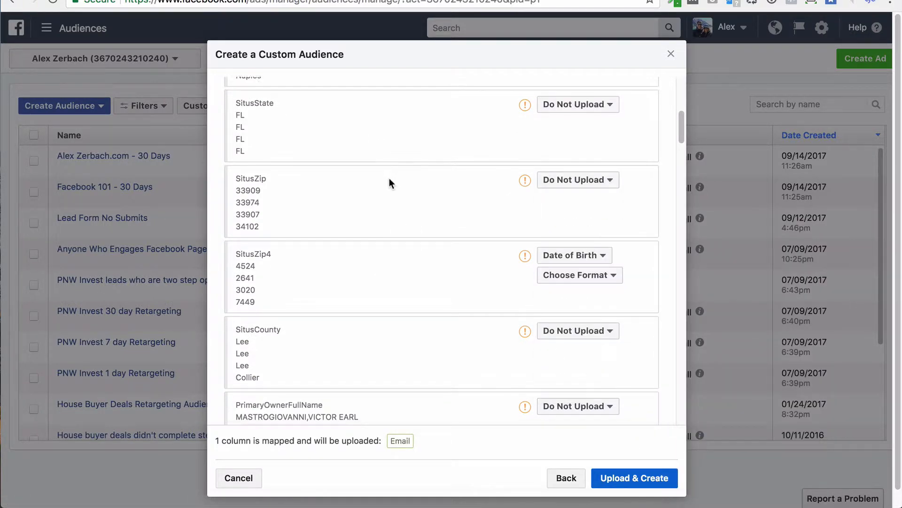
scroll(389, 183, "down", 5)
scroll(389, 184, "down", 8)
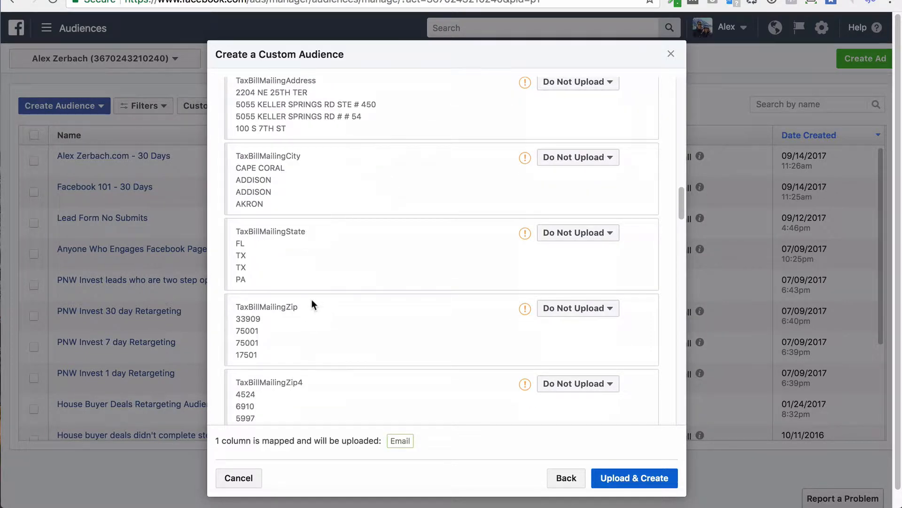
scroll(312, 300, "down", 2)
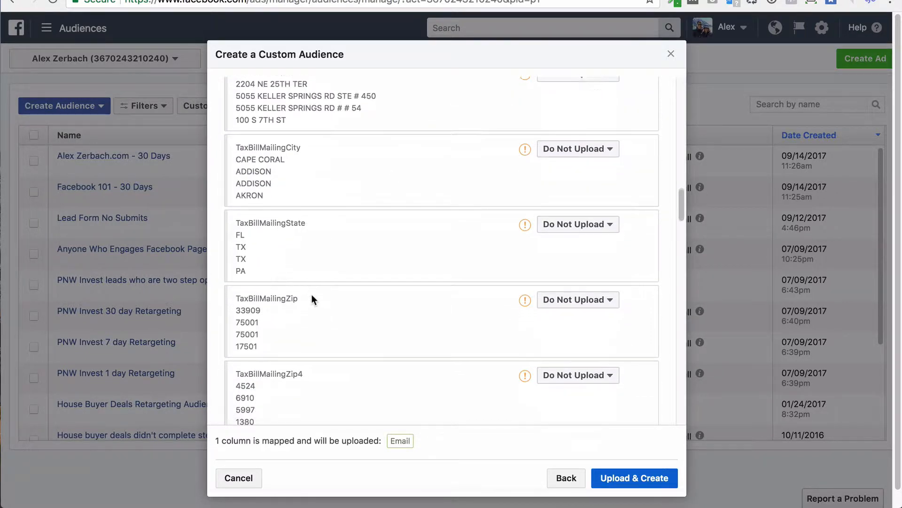
scroll(311, 295, "down", 5)
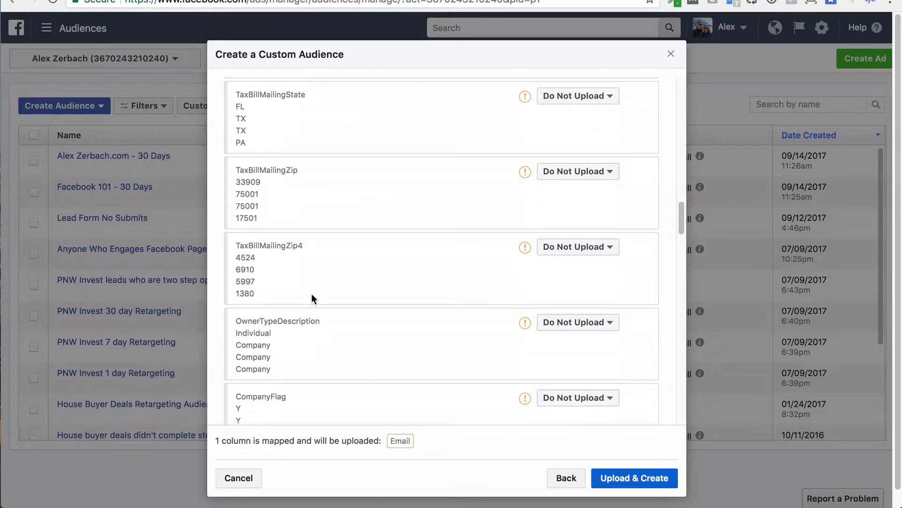
scroll(312, 294, "down", 6)
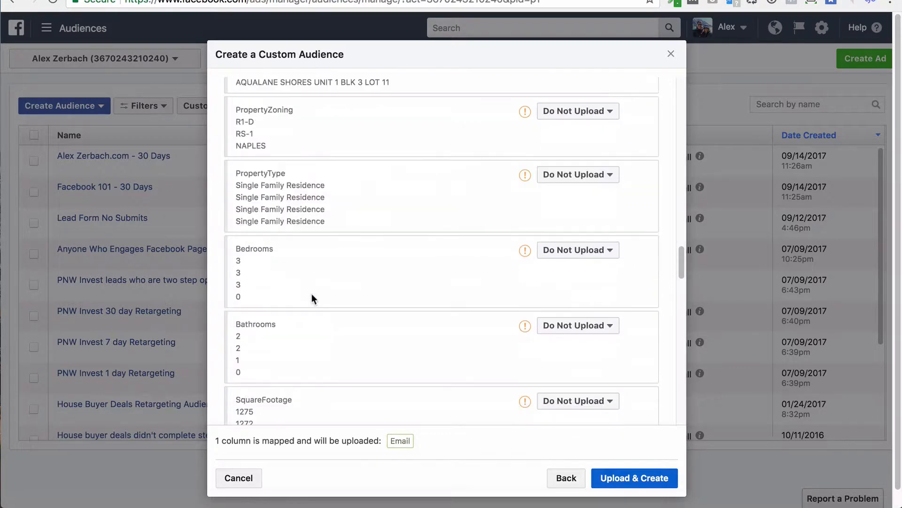
scroll(312, 298, "down", 1)
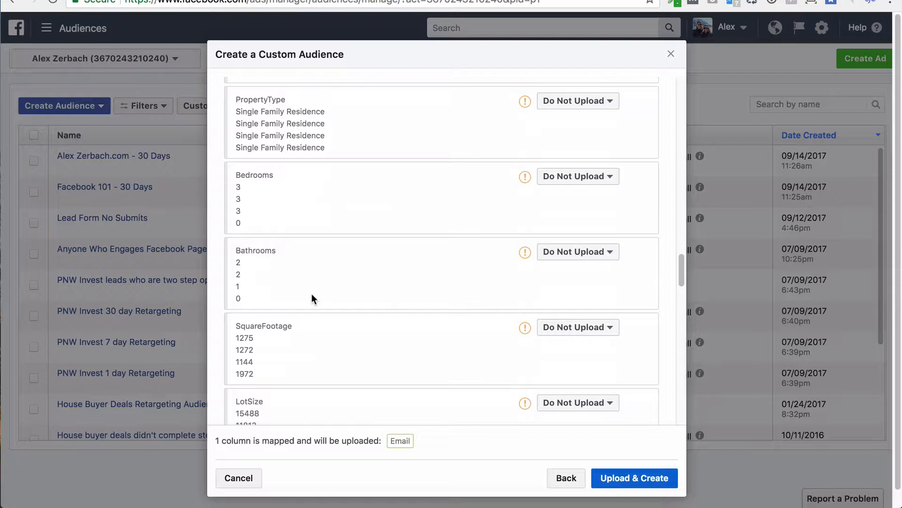
scroll(316, 303, "down", 15)
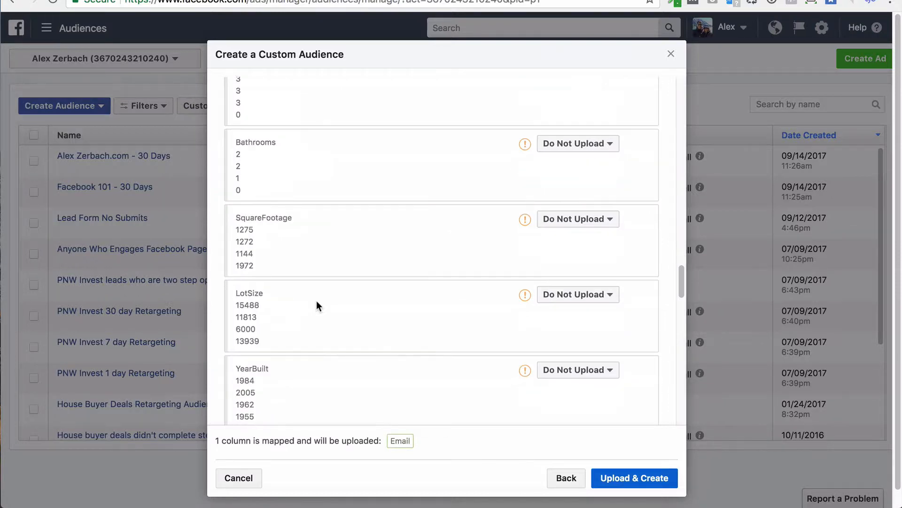
scroll(316, 303, "down", 10)
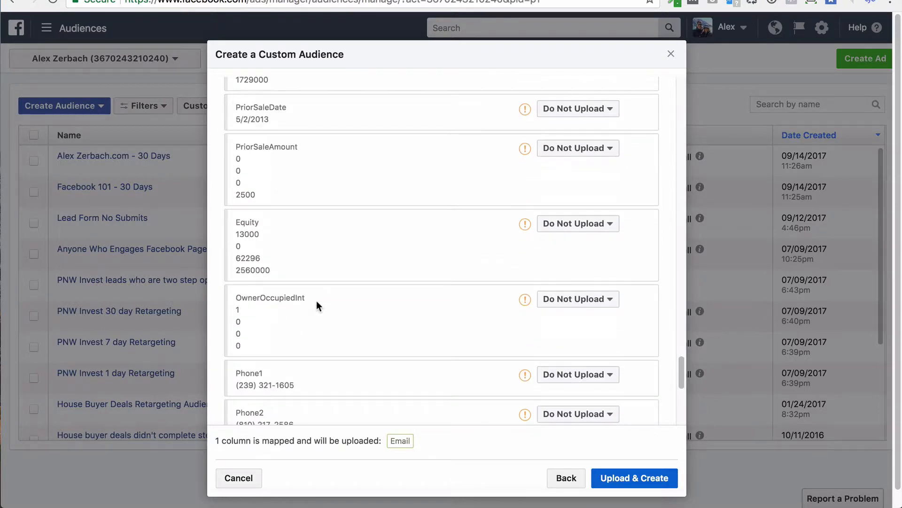
Try to map the Phone1 column to Phone Number
left_click(575, 338)
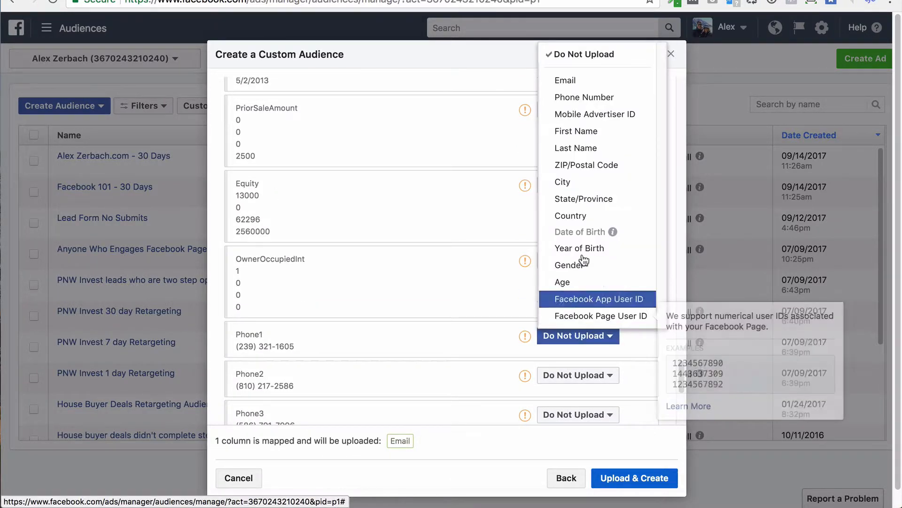
left_click(580, 98)
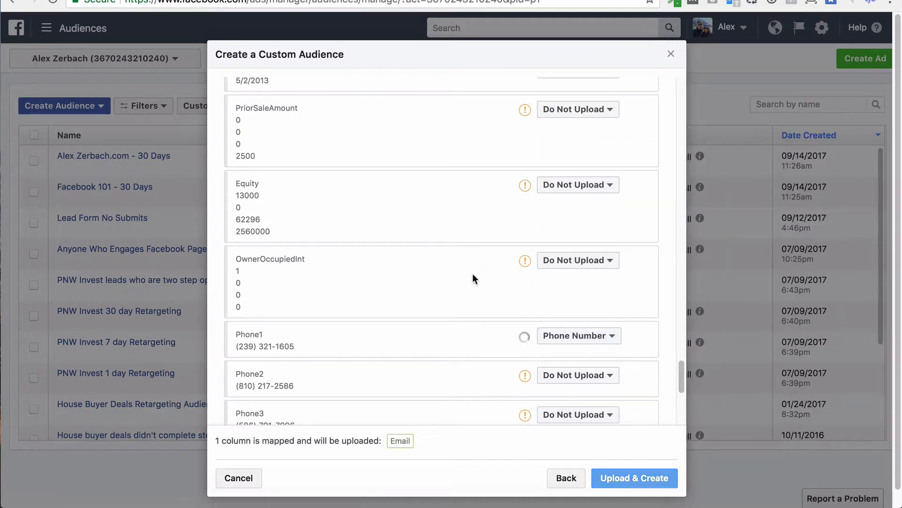
scroll(472, 275, "down", 6)
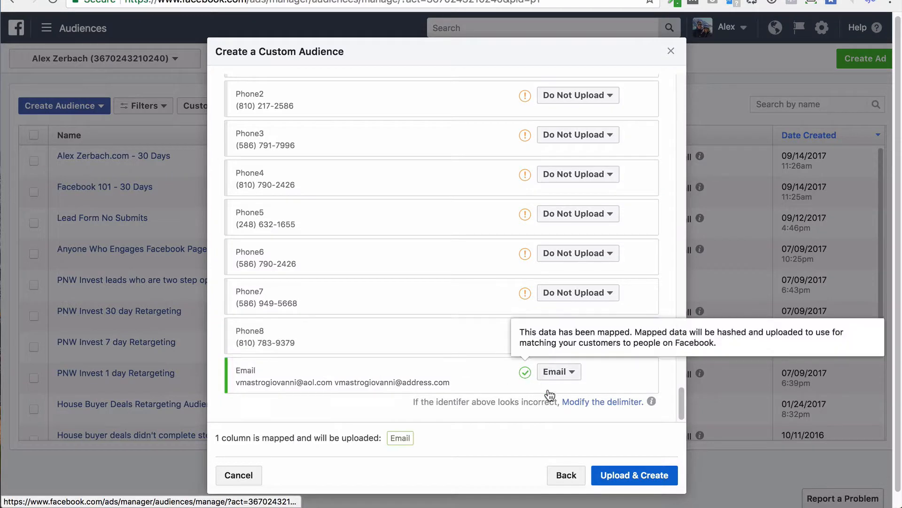
Try to upload and create the audience, and dismiss the unmapped identifiers warning to return to the mapping
left_click(620, 475)
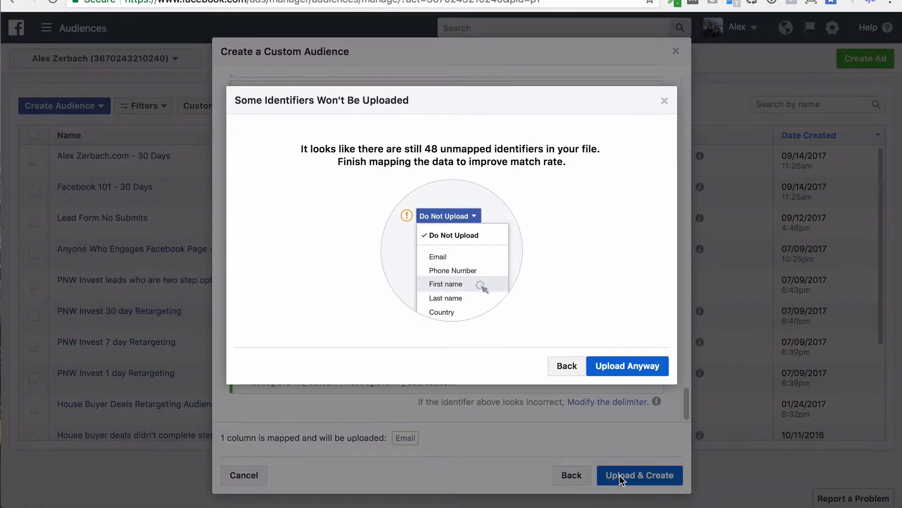
left_click(658, 103)
Map the TaxBillMailingState column to State/Province
scroll(542, 282, "up", 7)
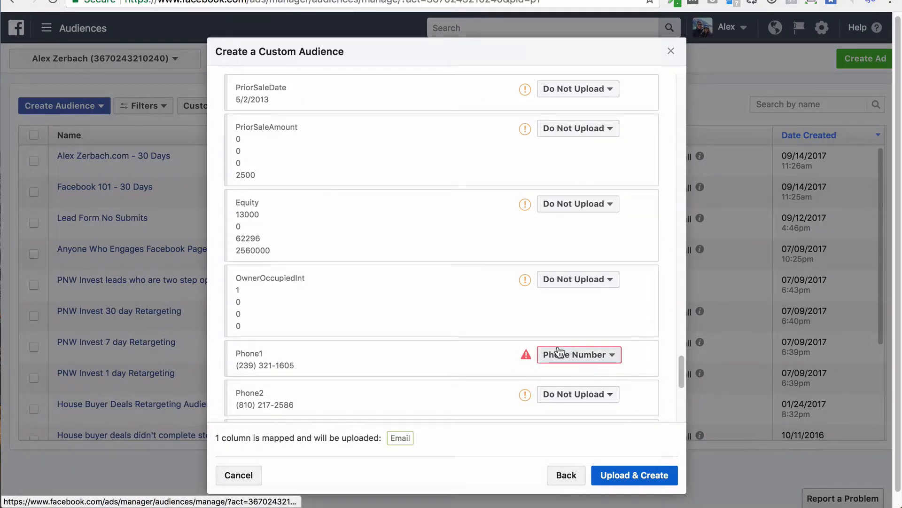
scroll(572, 348, "down", 1)
left_click(590, 359)
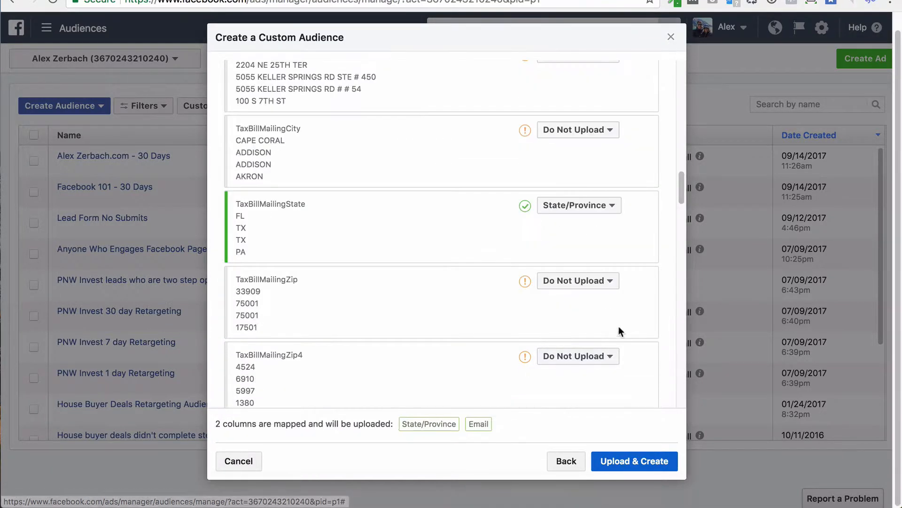
Review the identifier options offered for the TaxBillMailingAddress column
scroll(587, 272, "up", 3)
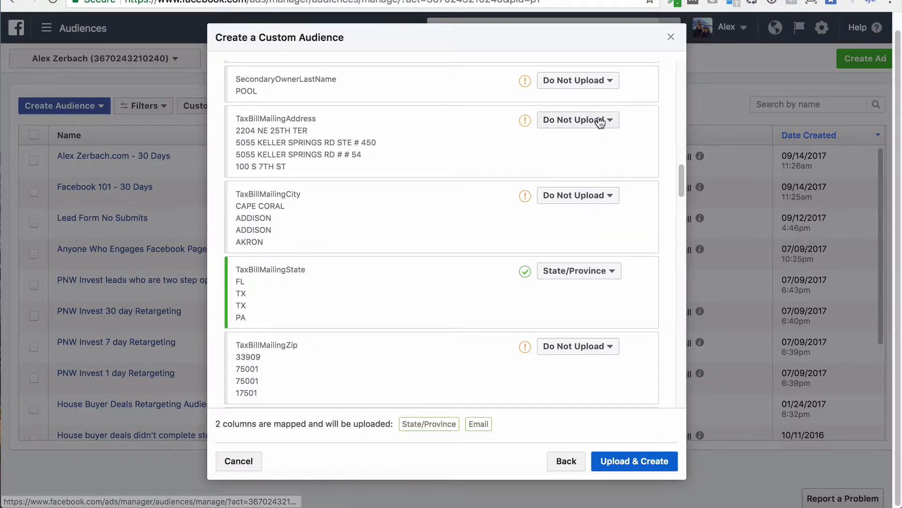
left_click(592, 120)
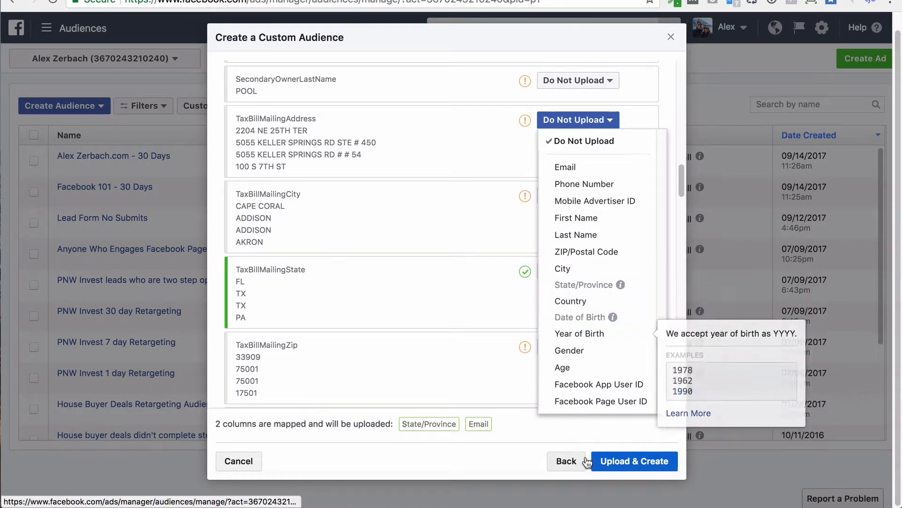
left_click(472, 291)
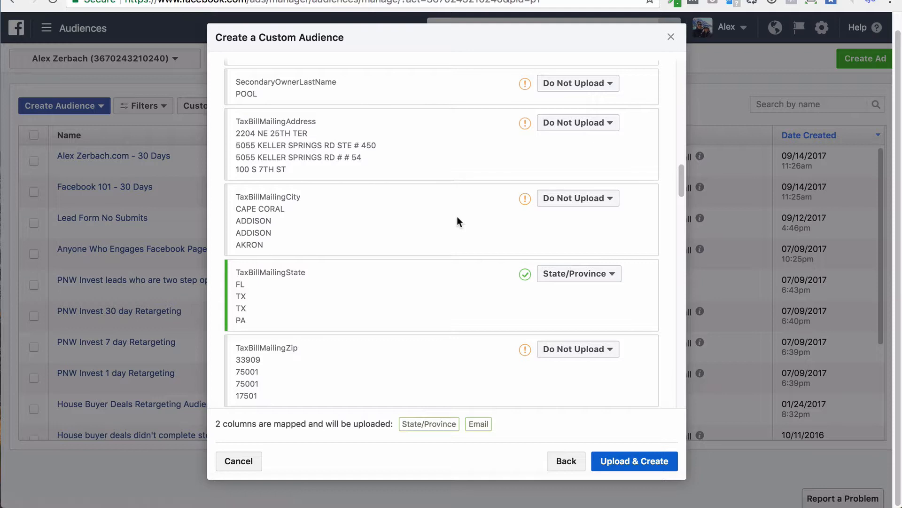
Upload the State/Province and Email columns to create the audience, and close the creation dialog
left_click(633, 462)
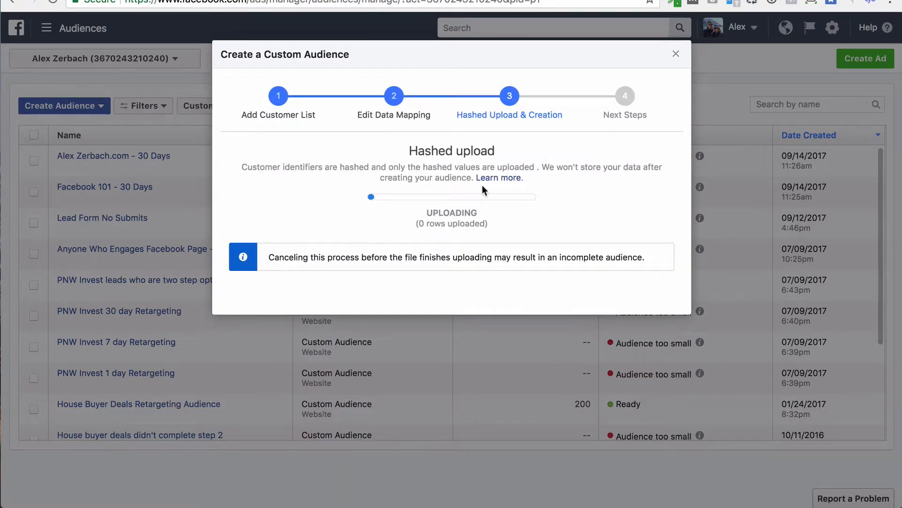
scroll(469, 303, "down", 2)
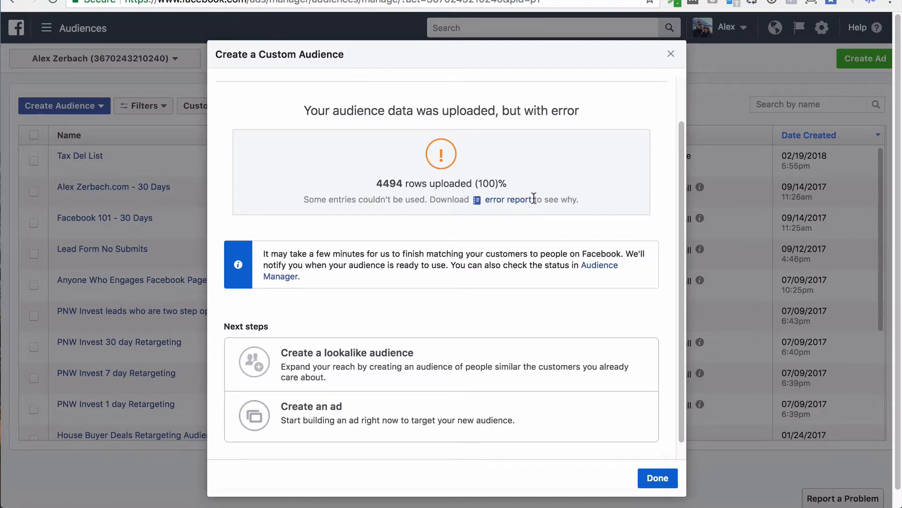
scroll(493, 256, "down", 1)
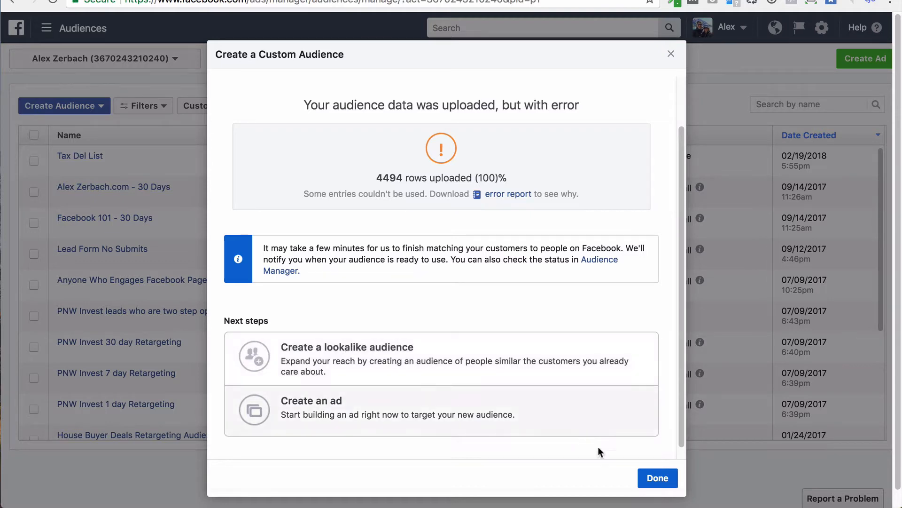
left_click(662, 479)
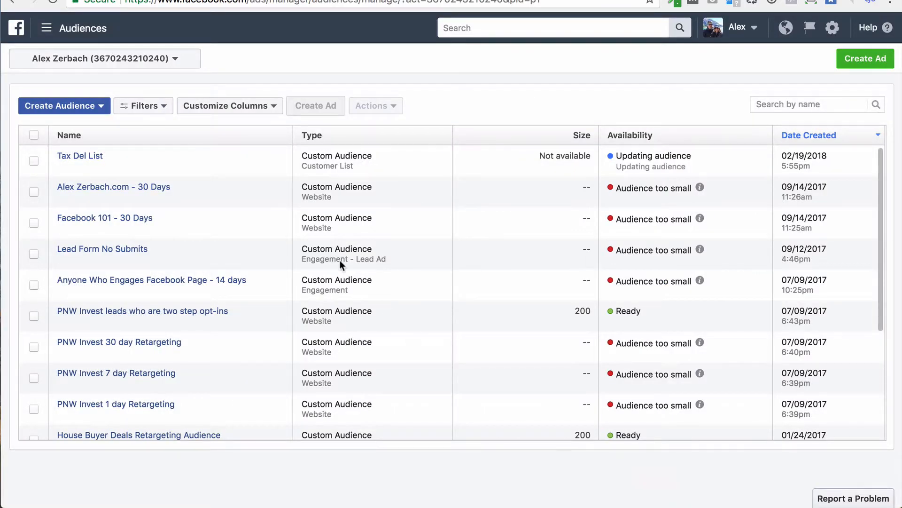
Check the size, type and availability of the Tax Del List audience
left_click_drag(537, 156, 575, 160)
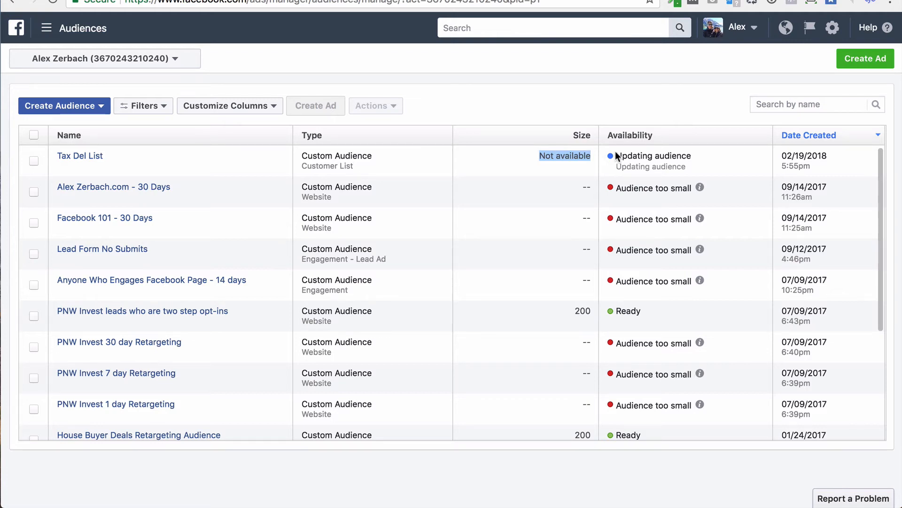
mouse_move(98, 159)
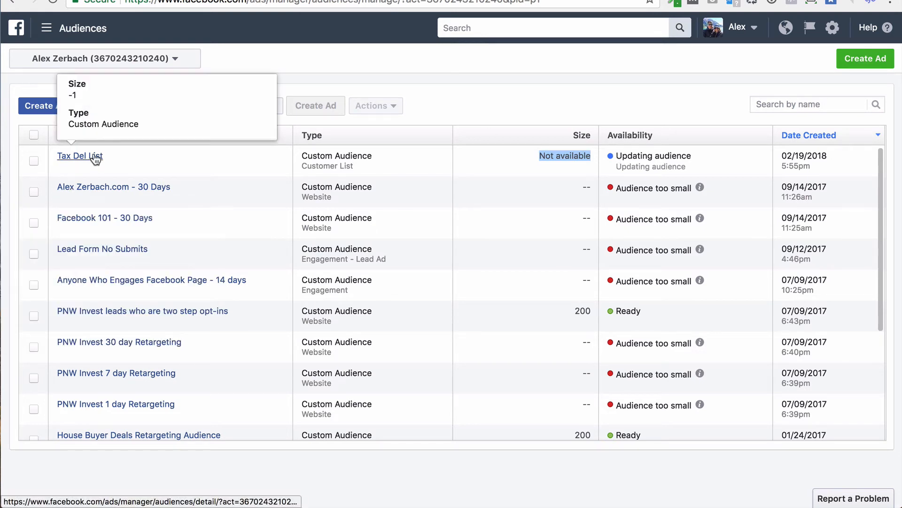